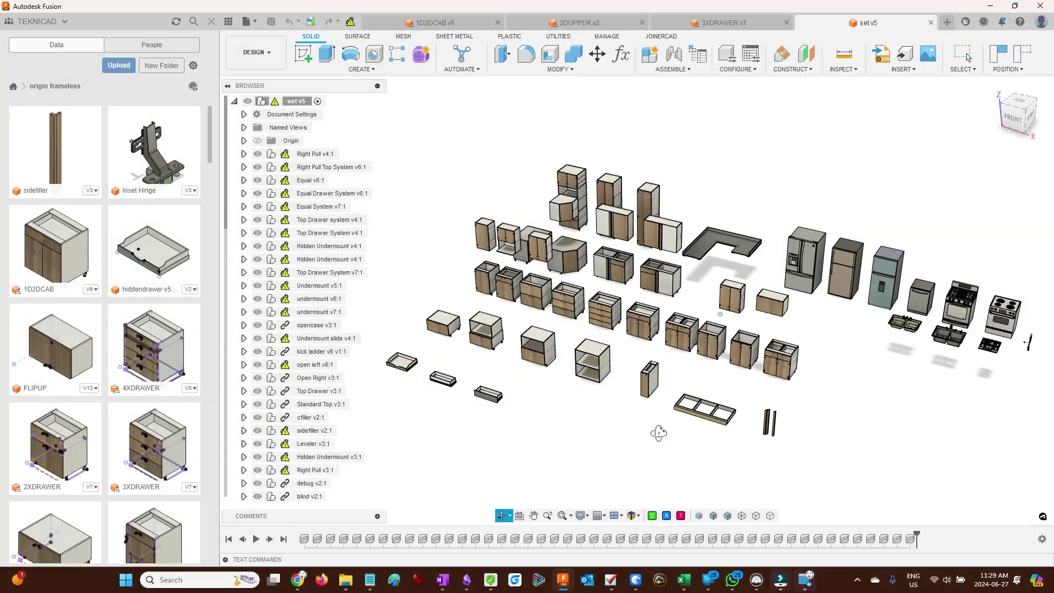
scroll(560, 419, up, 1)
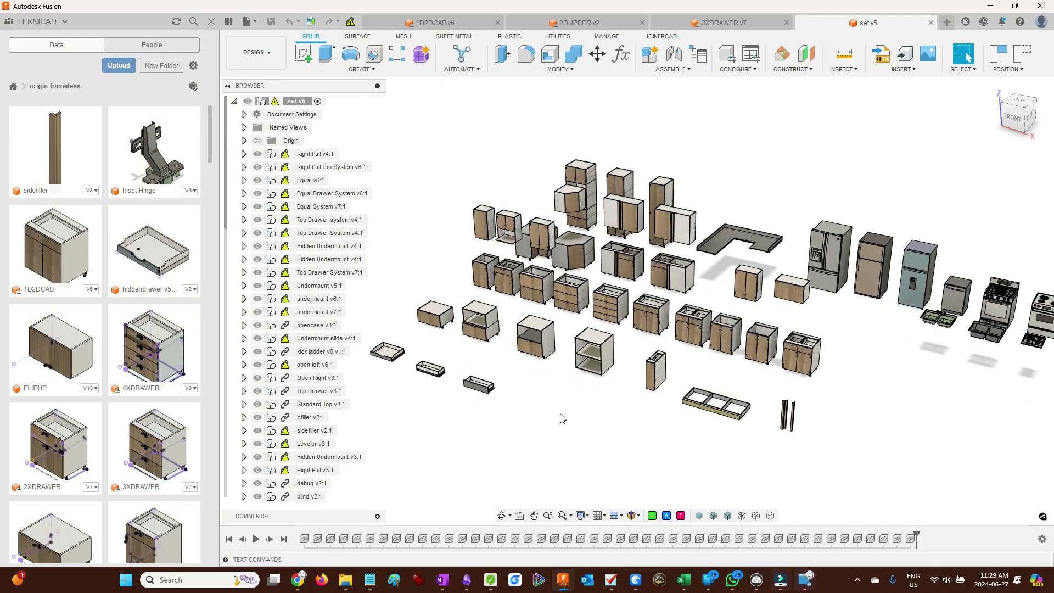
Orbit the kitchen set v5 assembly from above and below, then bring up the 1D2DCAB v6 design
shift+middle_drag(559, 409, 559, 411)
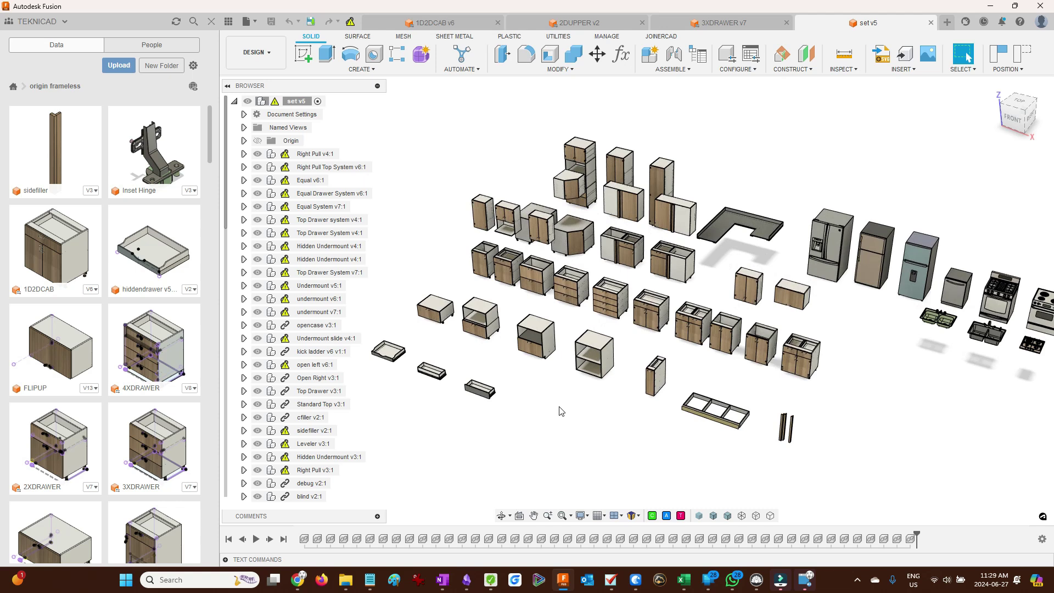
scroll(560, 409, down, 1)
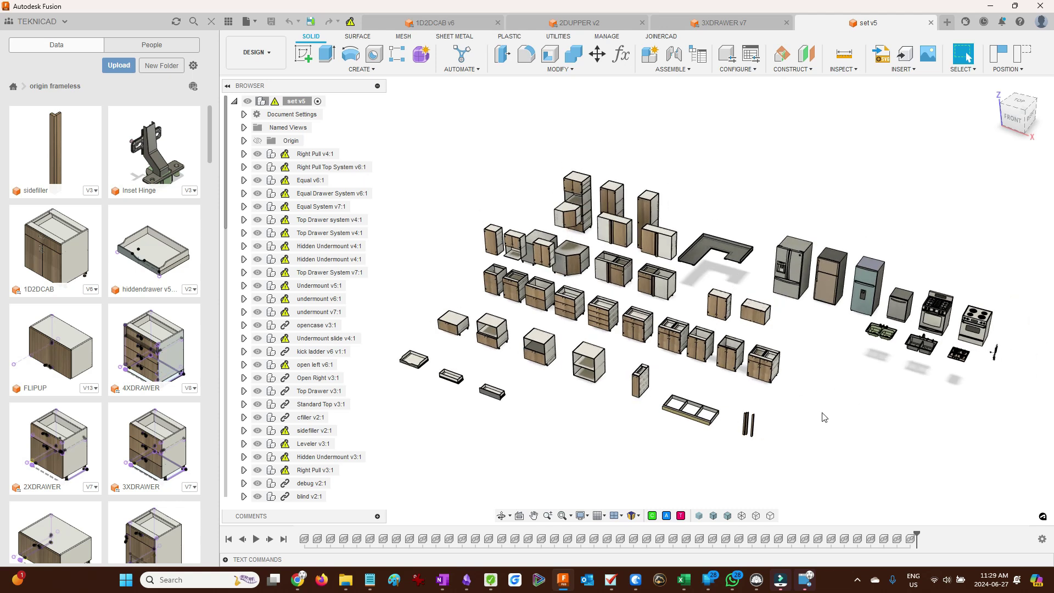
scroll(791, 417, up, 1)
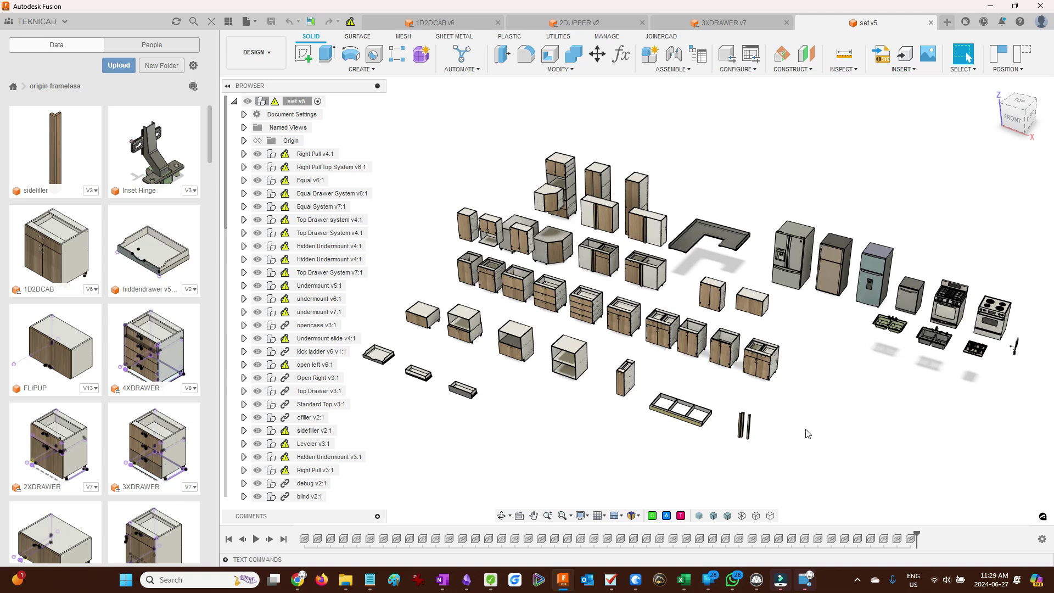
shift+middle_drag(806, 433, 807, 419)
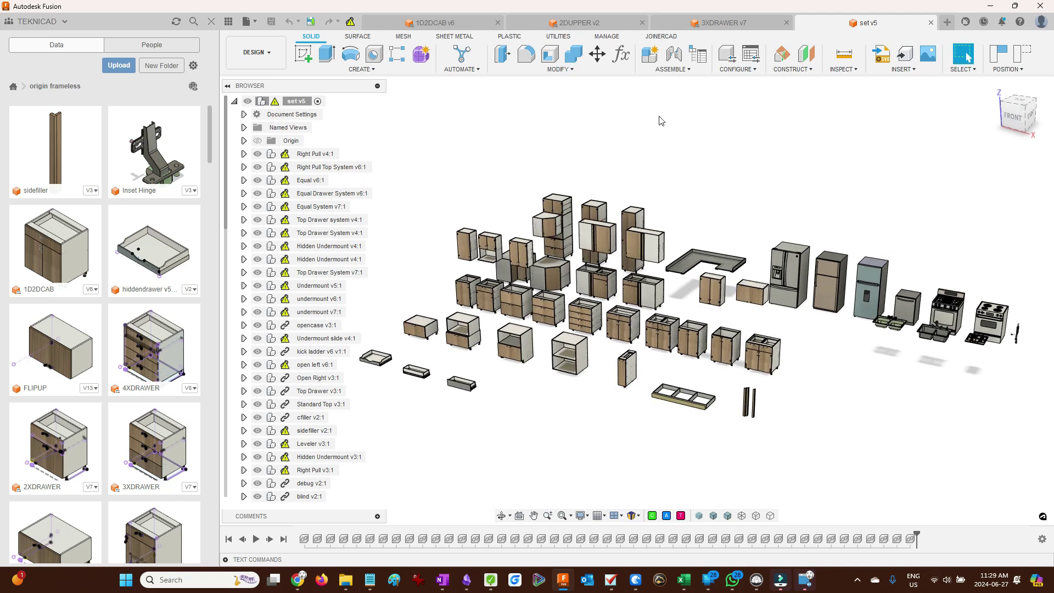
click(448, 23)
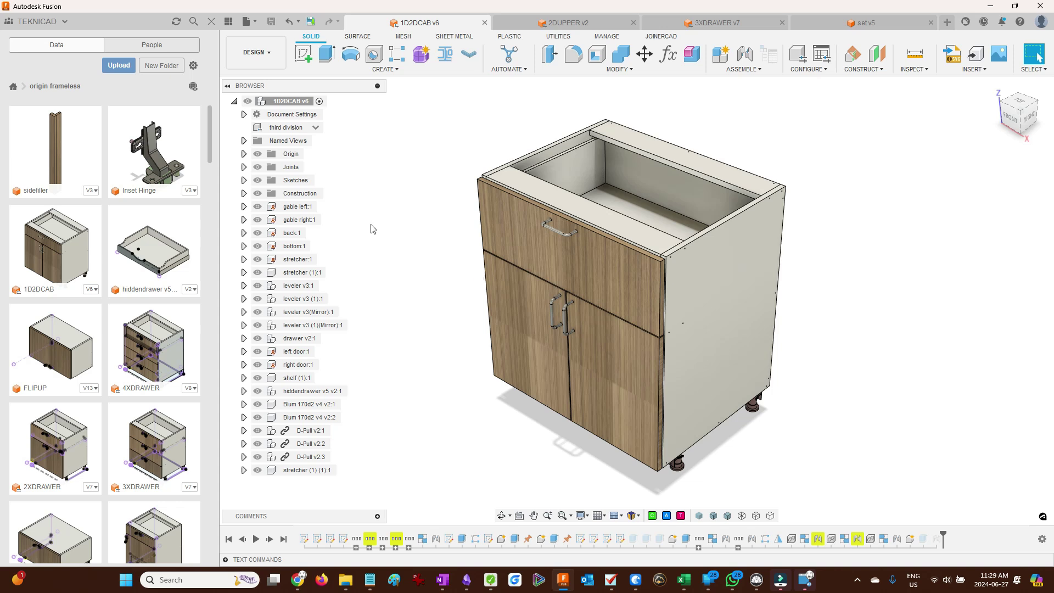
Try the Top Drawer system and half division configurations on the base cabinet, then reopen the configuration list
click(315, 127)
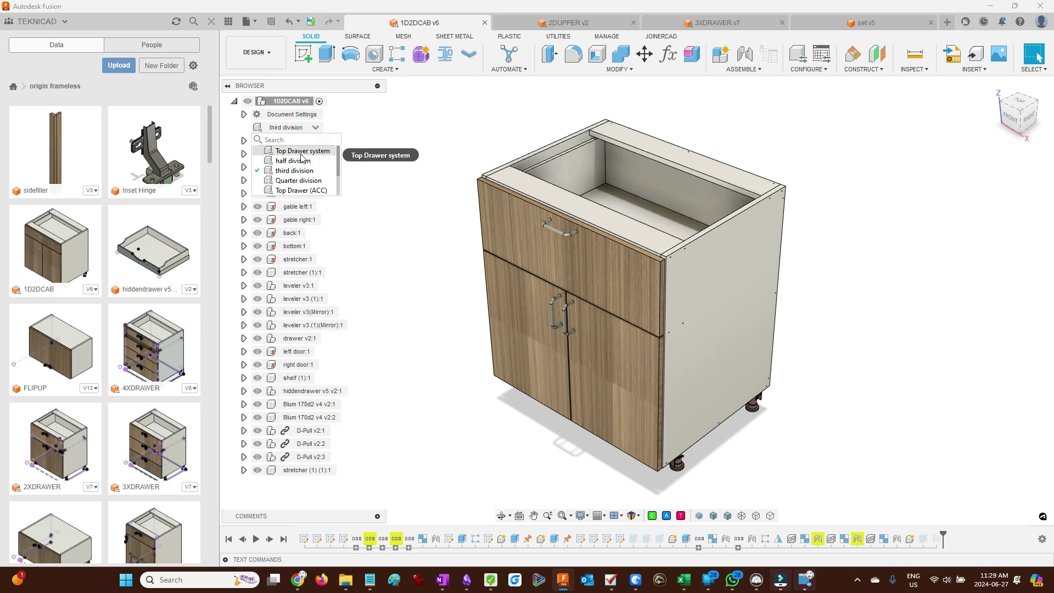
click(304, 151)
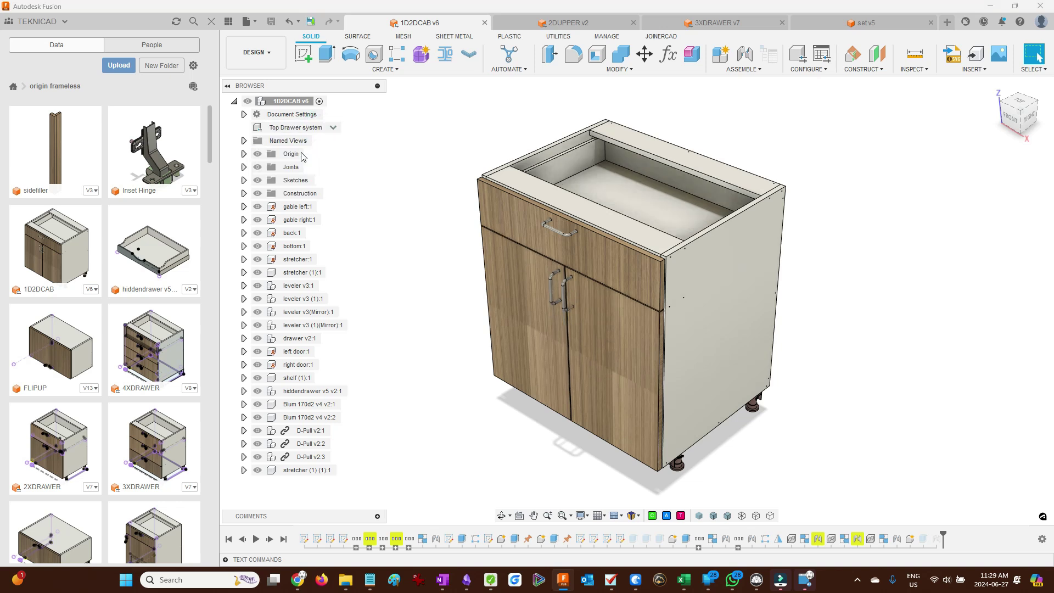
click(331, 128)
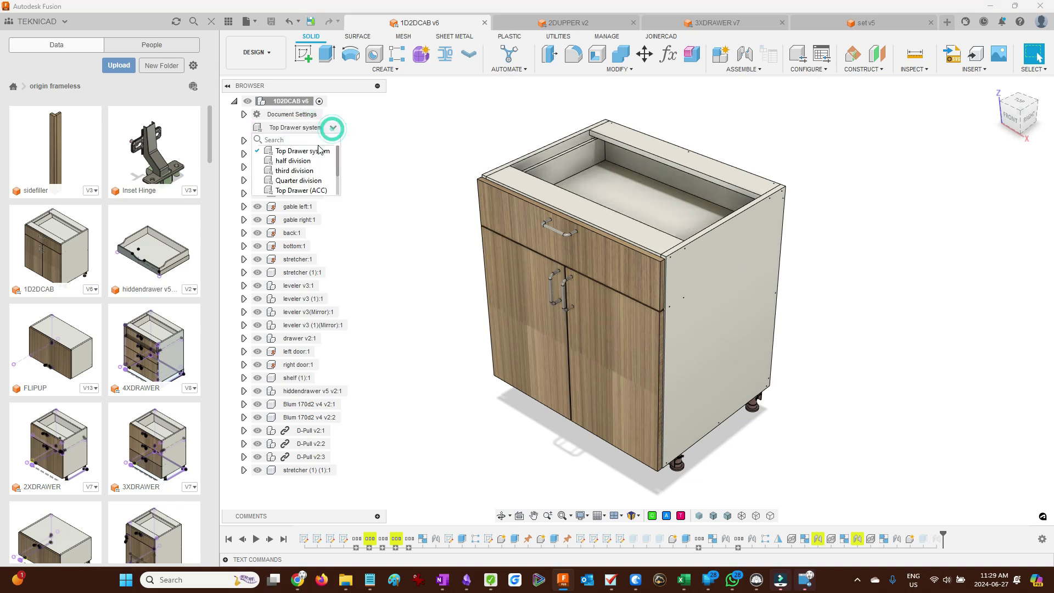
click(307, 164)
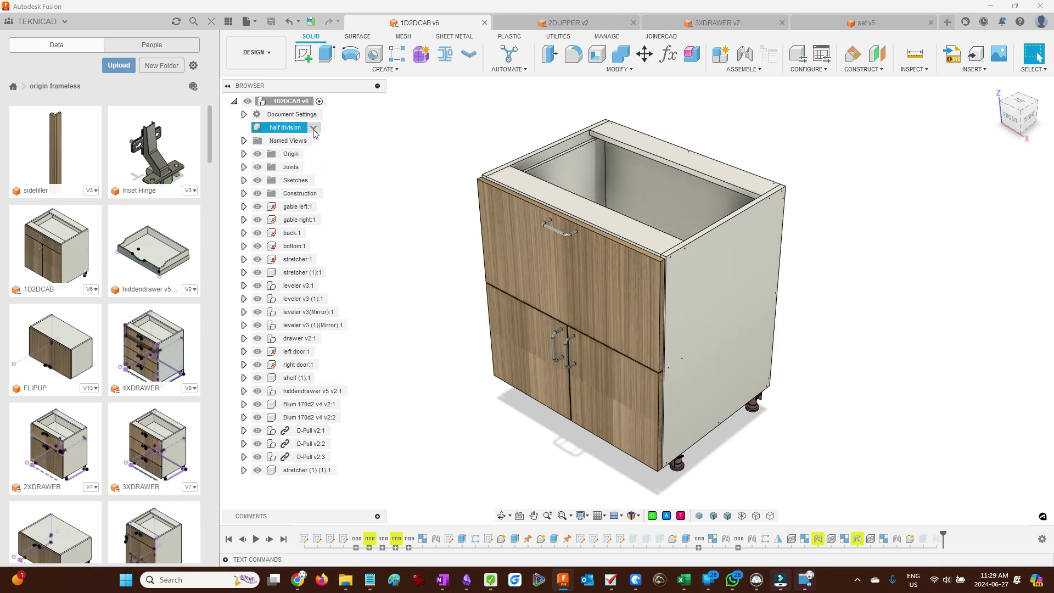
click(314, 130)
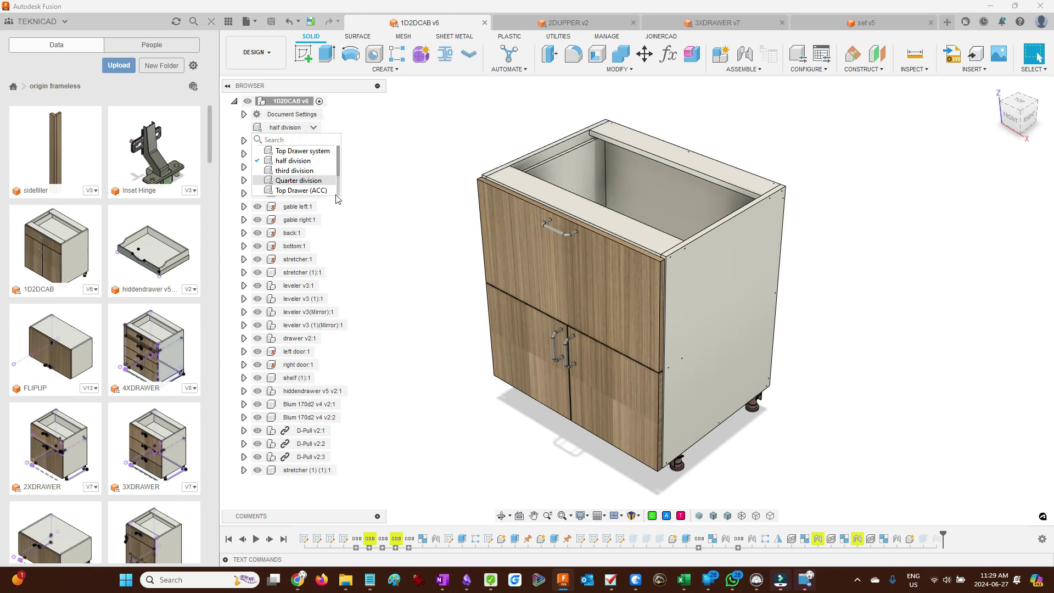
Orbit the 2DUPPER v2 wall cabinet, compare it with 1D2DCAB v6, then bring up 3XDRAWER v7
click(601, 22)
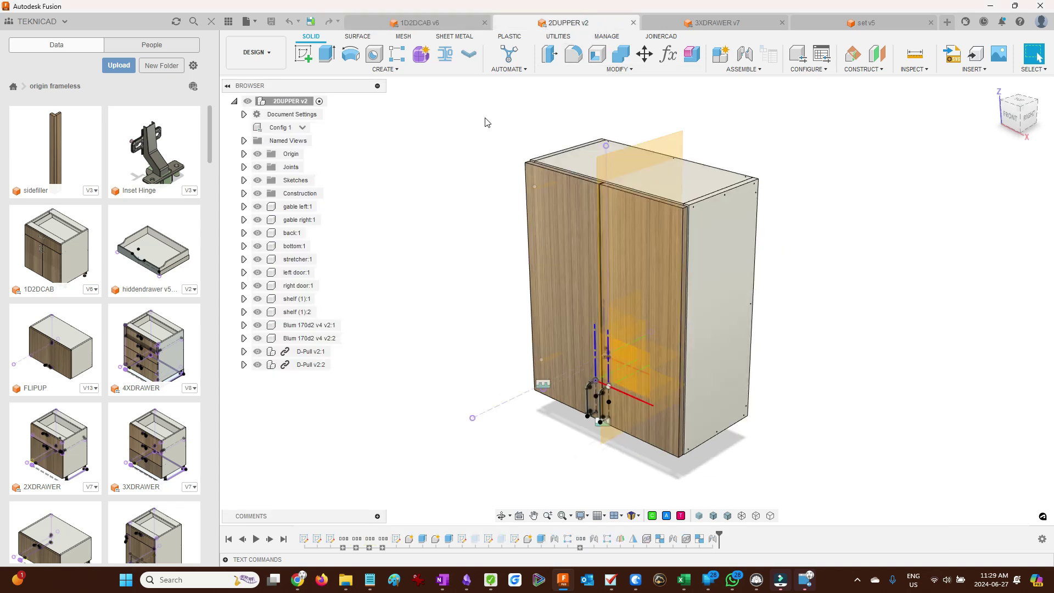
shift+middle_drag(463, 154, 464, 164)
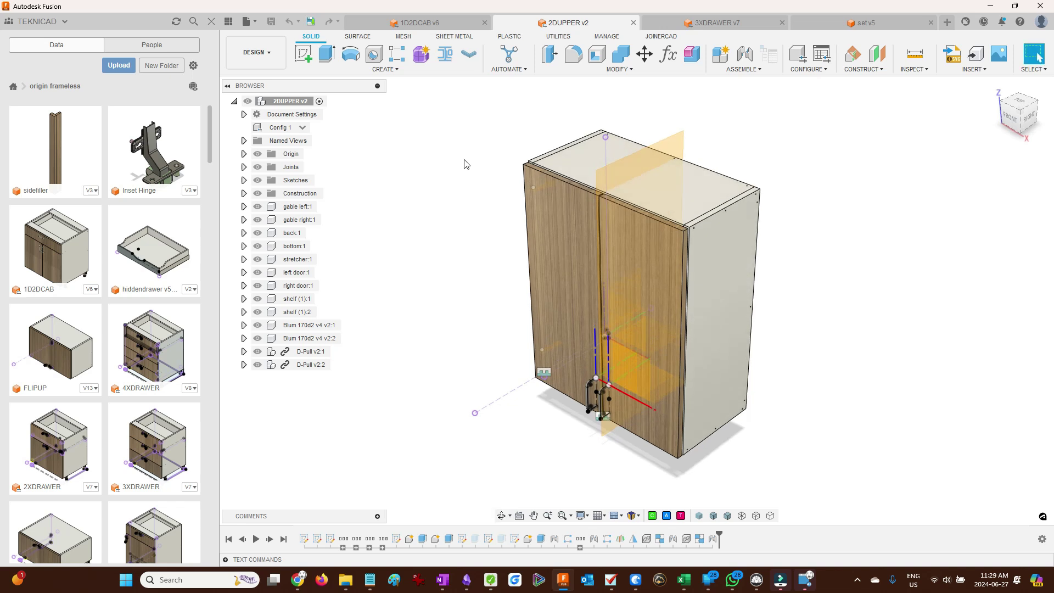
click(448, 23)
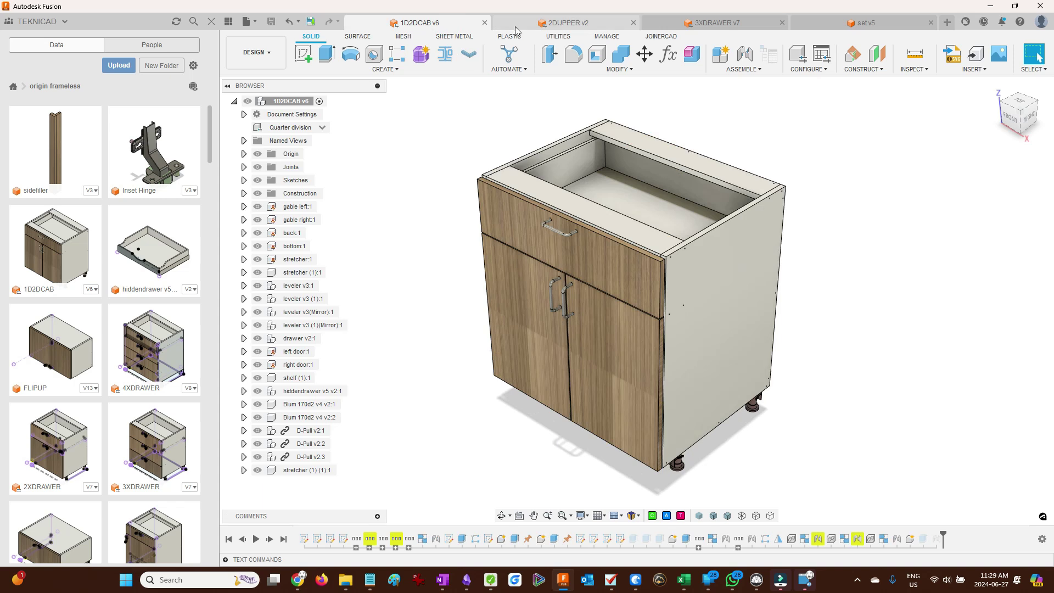
click(568, 22)
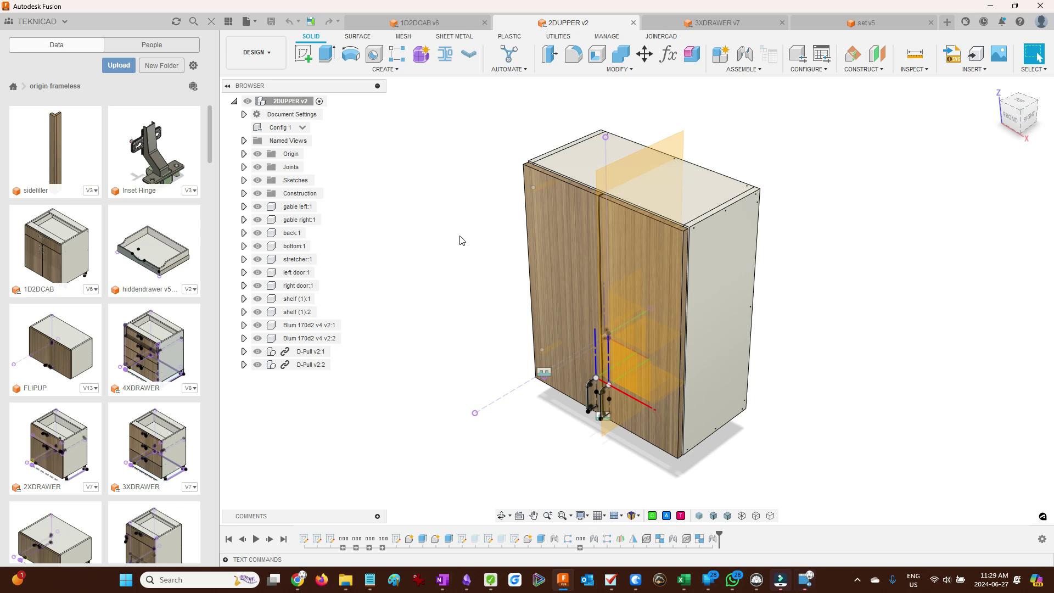
click(759, 25)
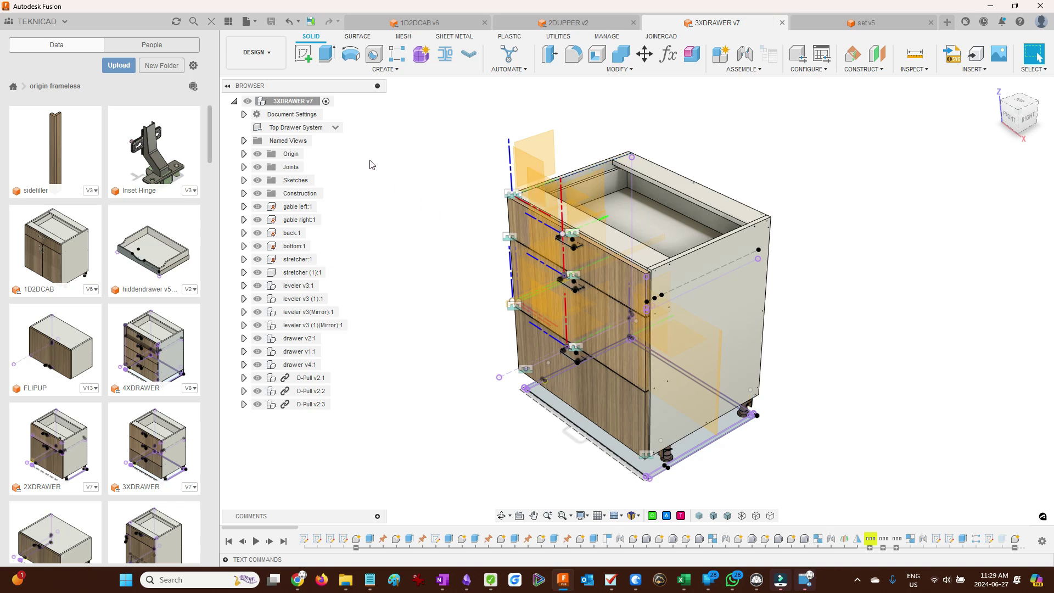
Apply the Double Upper configuration, then the Equal Drawer System, to the three-drawer cabinet
click(335, 126)
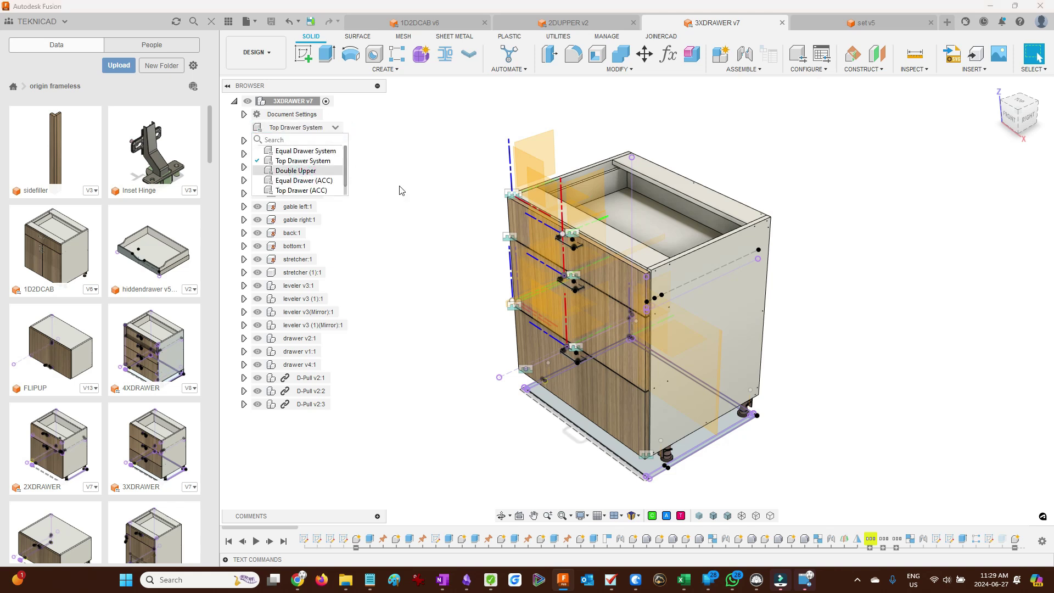
key(Return)
click(316, 130)
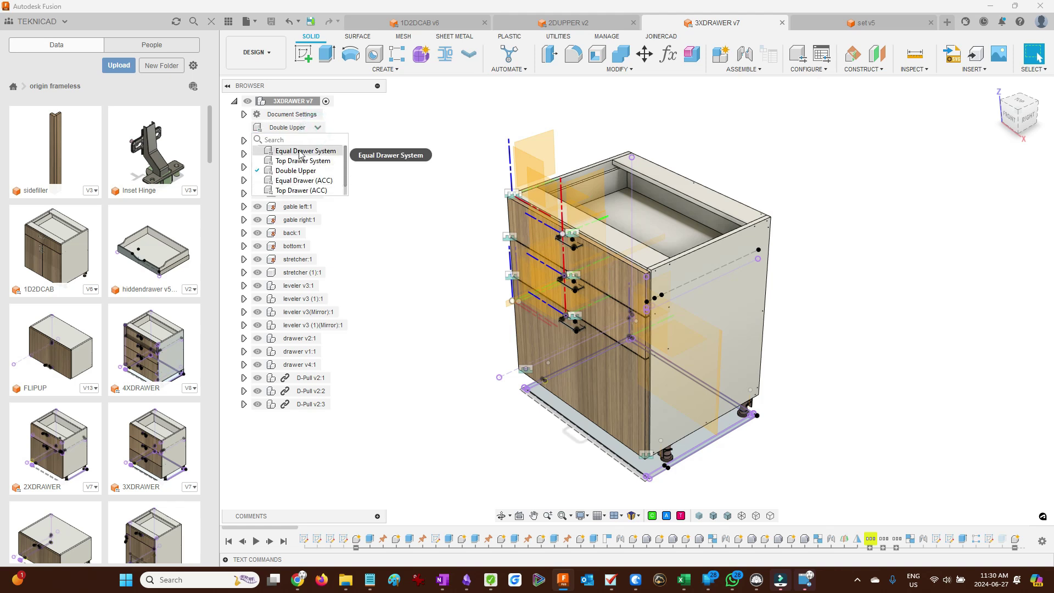
key(Return)
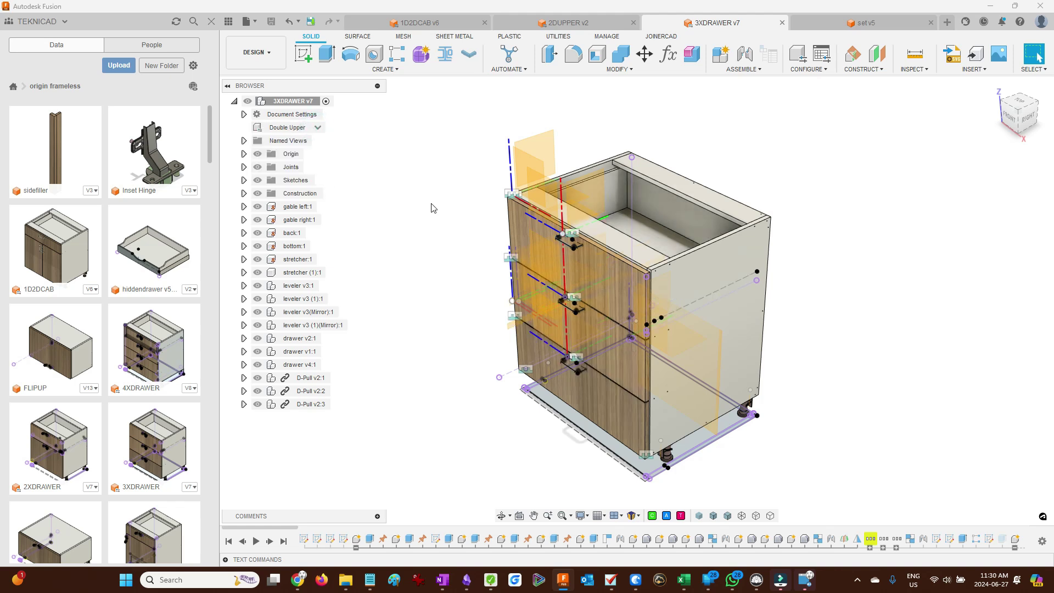